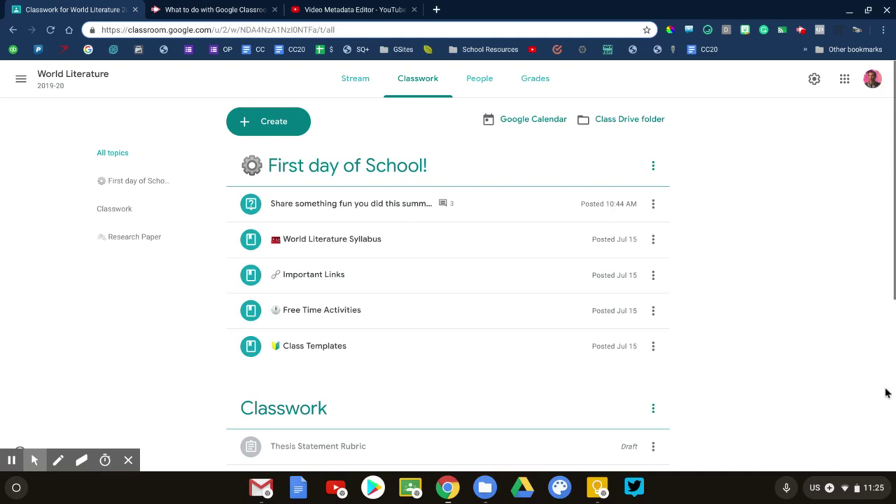
Step: Expand the summer question, switch to the student's window, and turn in the answer "My brother got married"
left_click(348, 206)
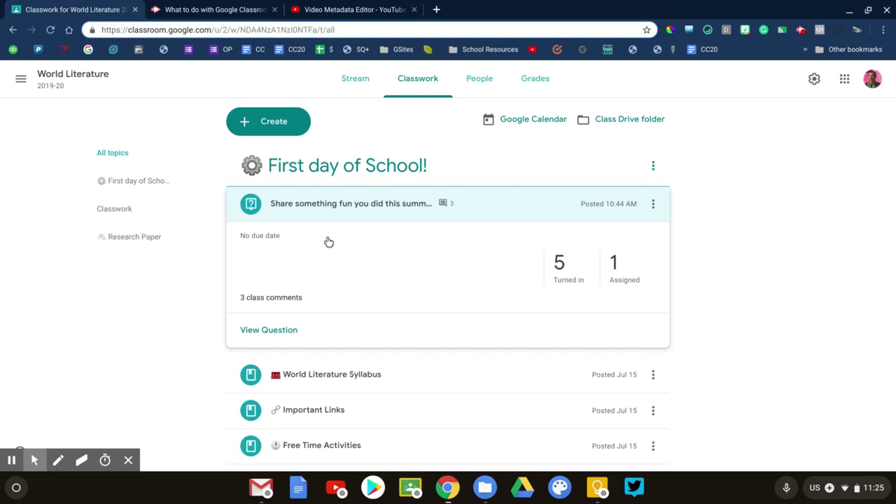
key("alt+Tab")
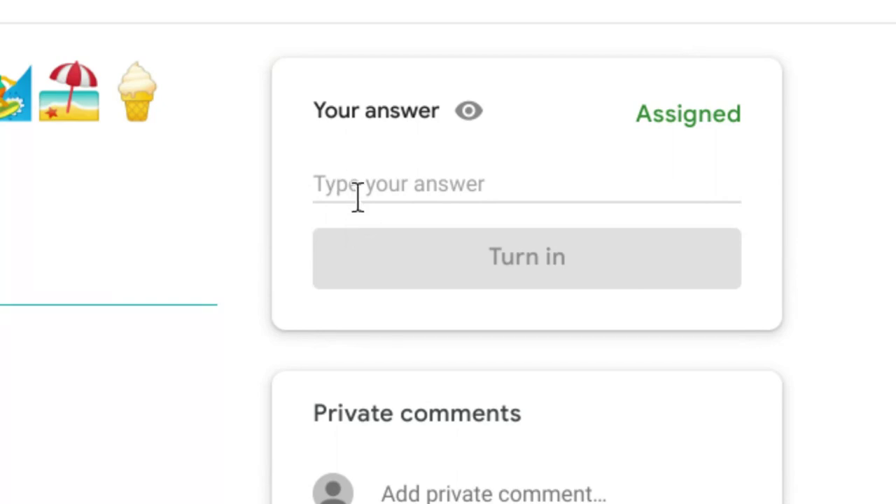
left_click(358, 196)
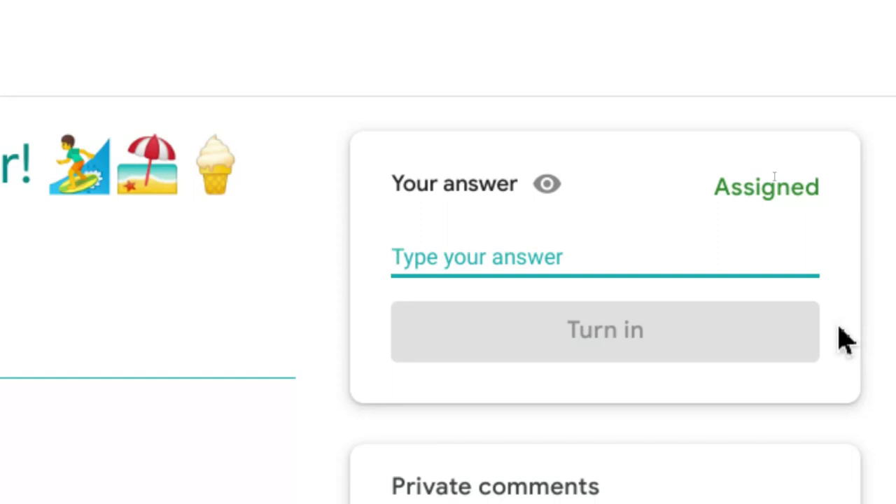
type("My brother go")
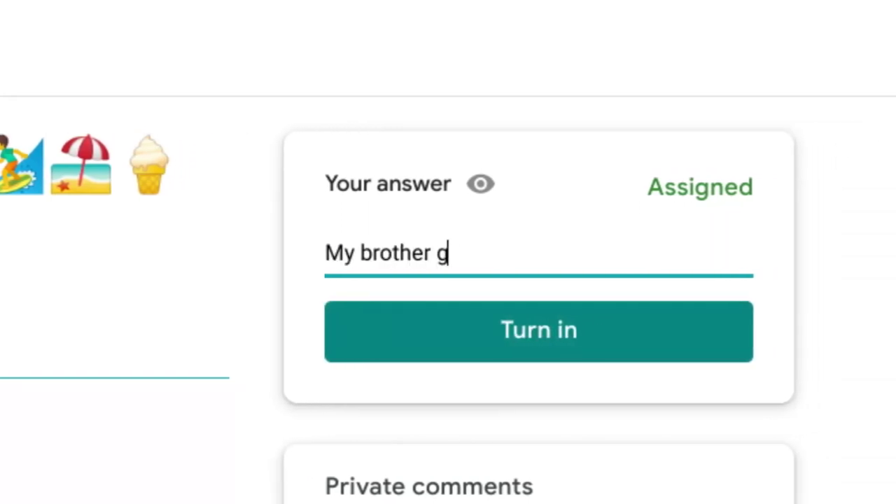
type("t married")
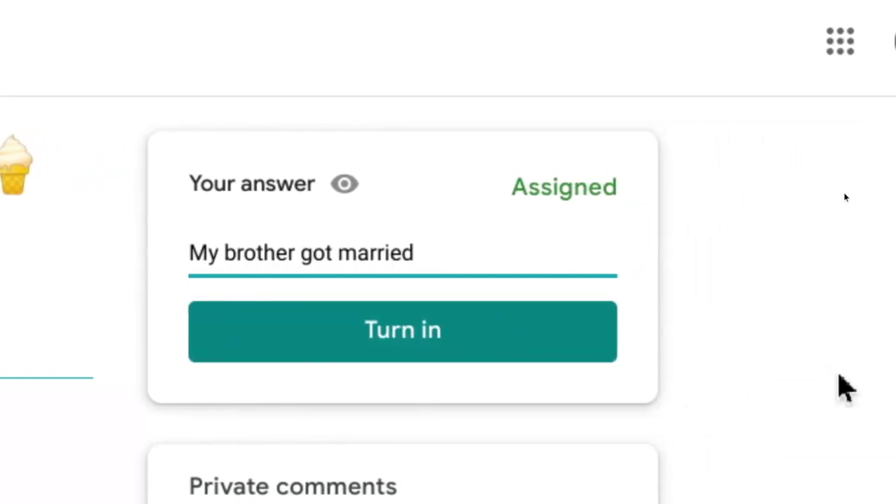
left_click(507, 334)
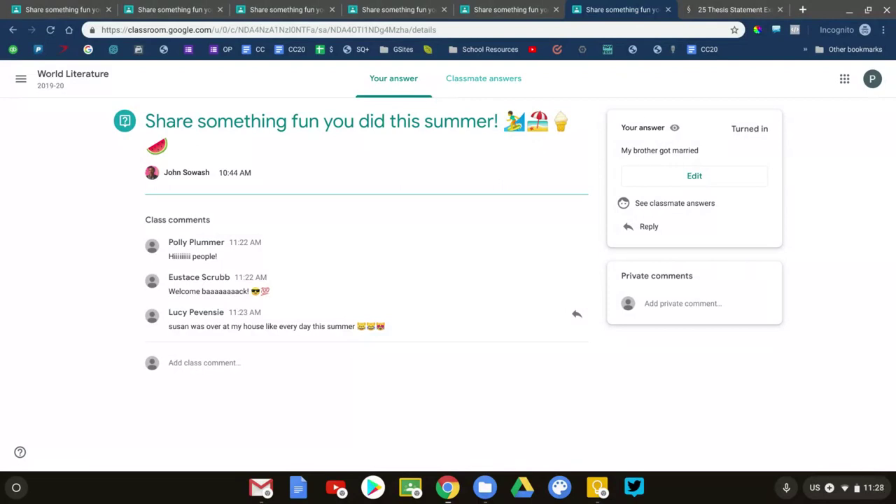
Step: Open the summer question's student answers in the teacher window and outline them temporarily with the green Pen, wiping the drawing clear
key("alt+Tab")
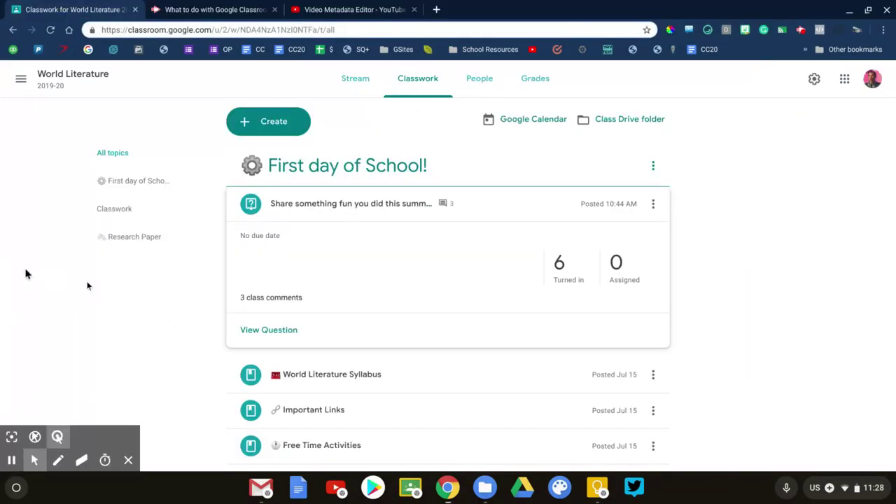
left_click(273, 334)
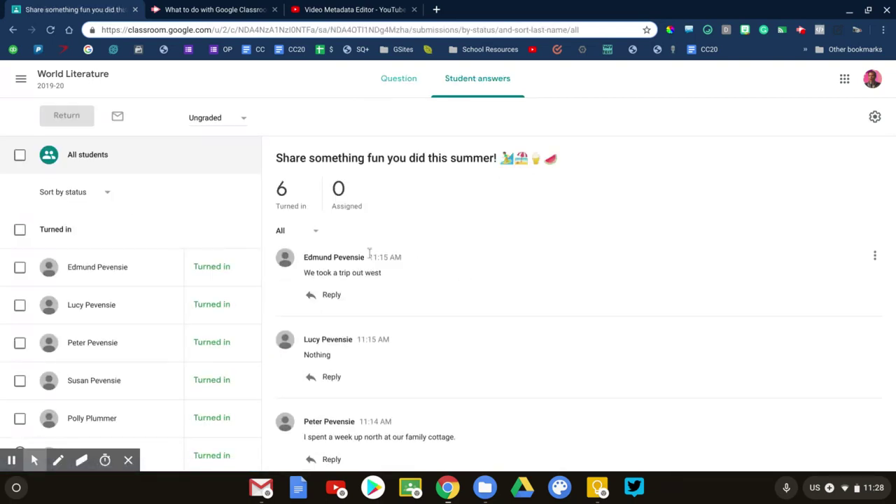
key("alt+p")
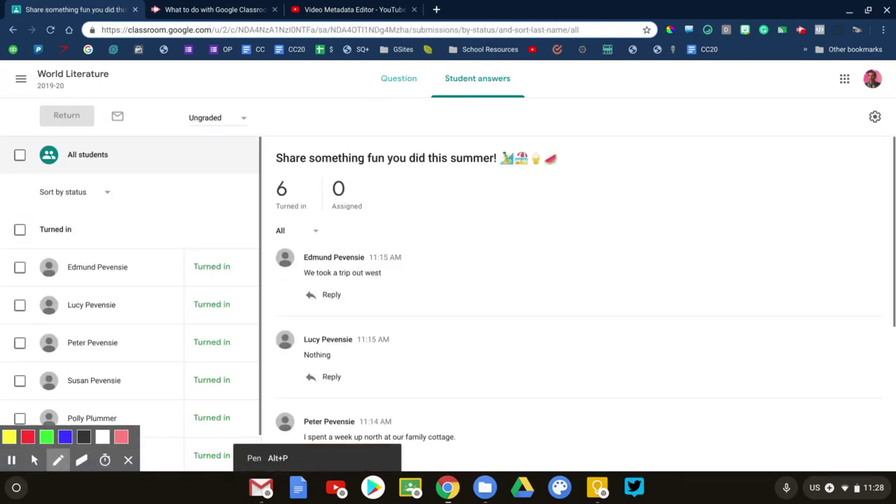
left_click_drag(260, 214, 264, 397)
mouse_move(242, 208)
left_mouse_down()
mouse_move(476, 366)
mouse_move(481, 452)
left_mouse_up()
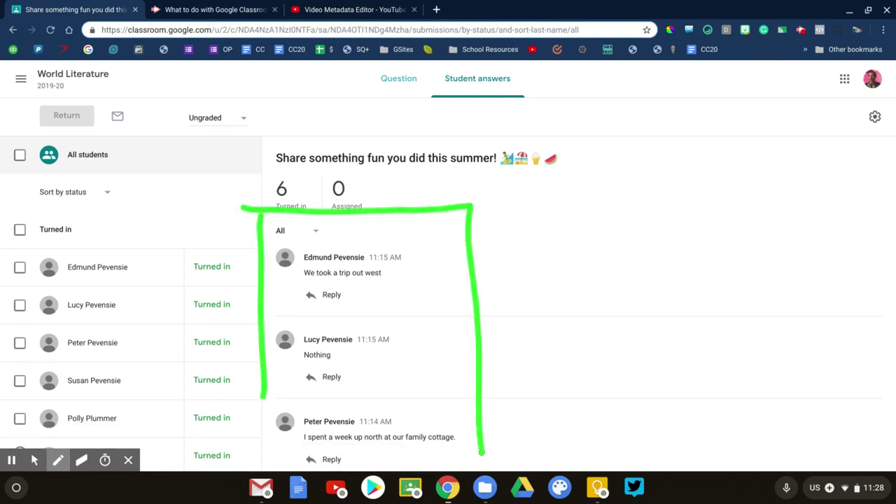
key("alt+e")
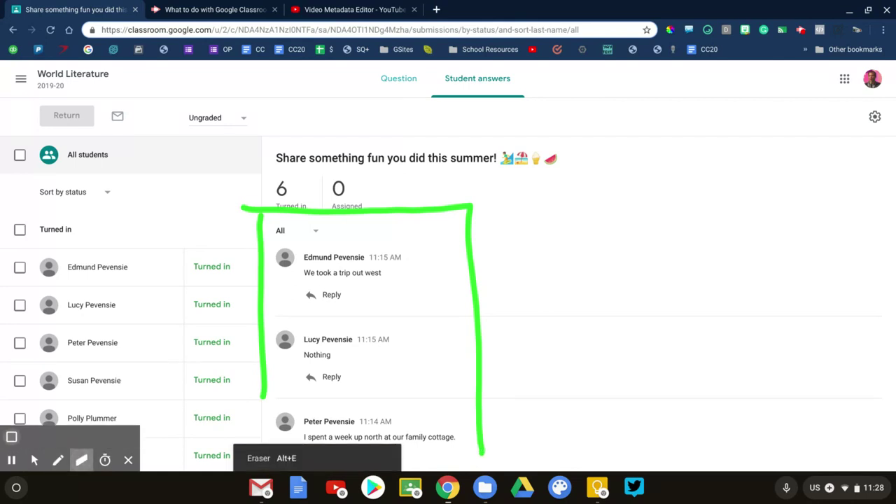
key("alt+z")
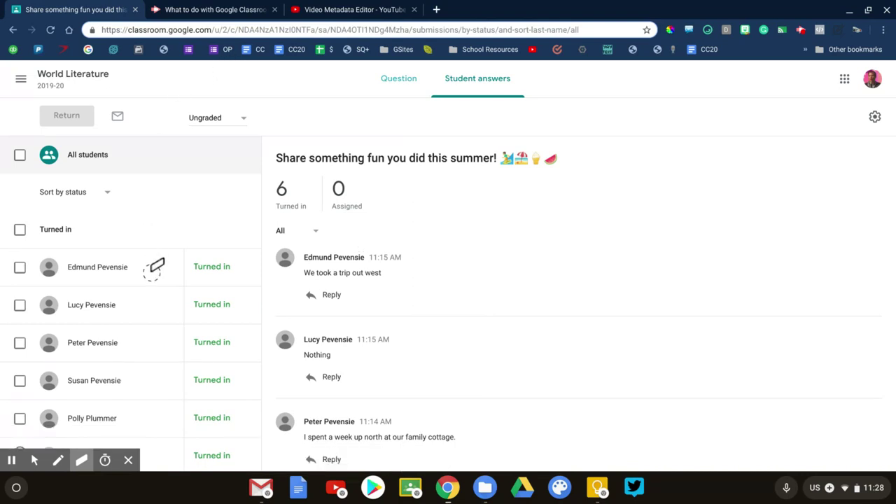
key("alt+m")
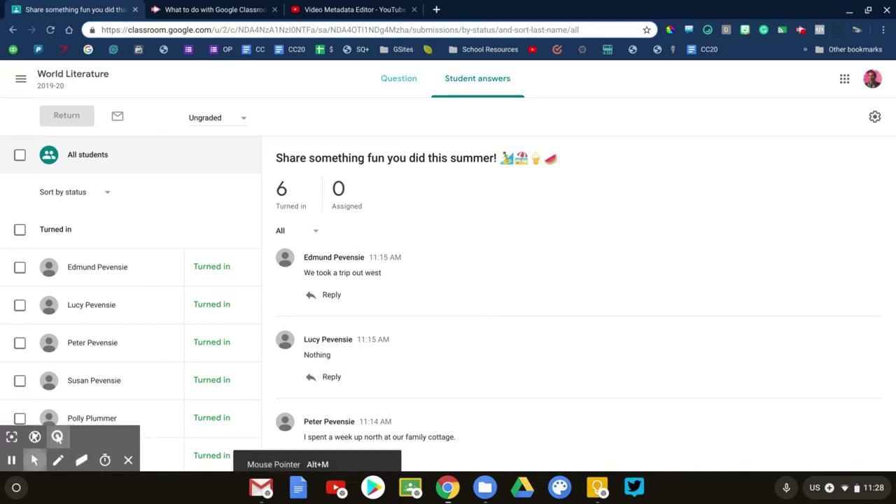
Step: View the first listed student's individual answer and mark the private comment field with a temporary green Pen arrow
left_click(98, 270)
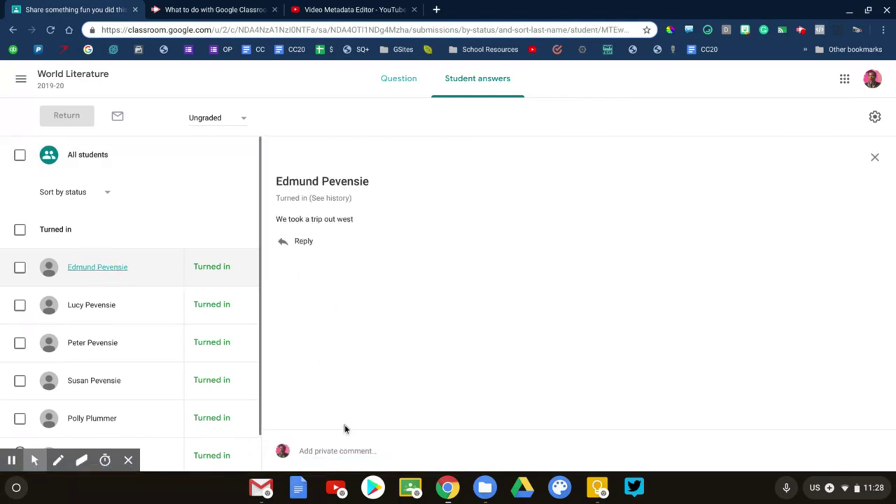
key("alt+p")
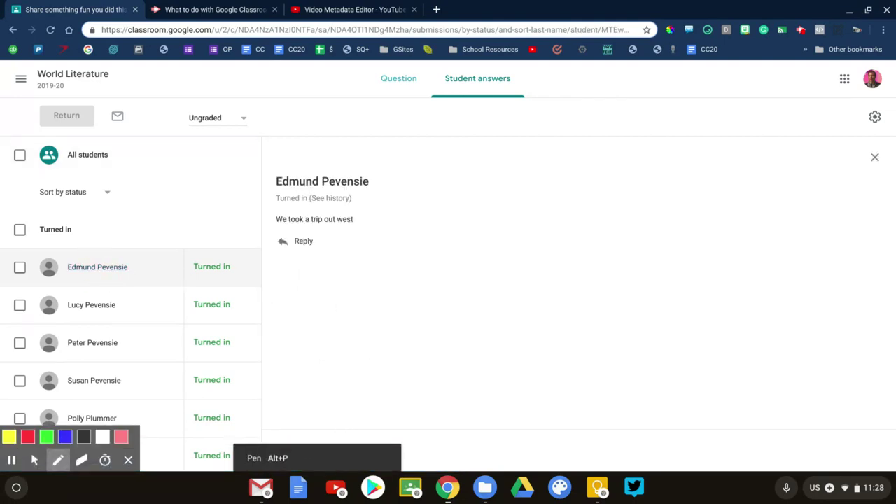
left_click_drag(244, 322, 329, 436)
left_click_drag(343, 387, 279, 413)
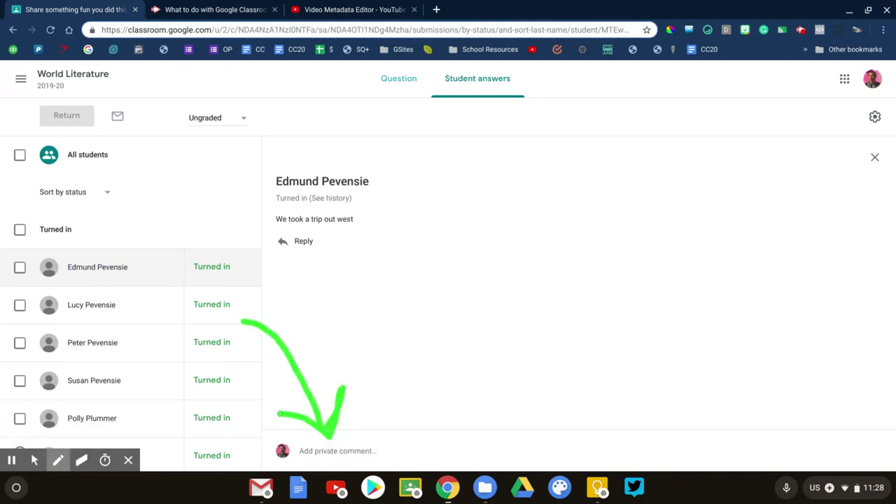
left_click(81, 460)
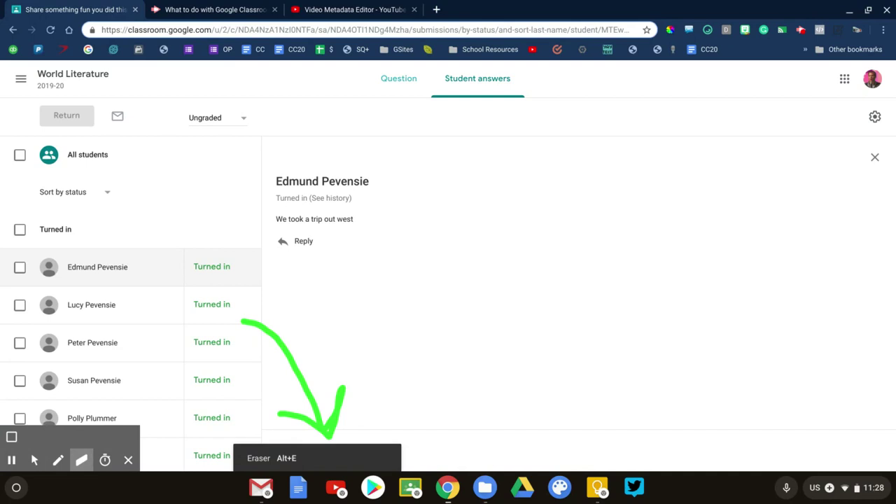
left_click(12, 437)
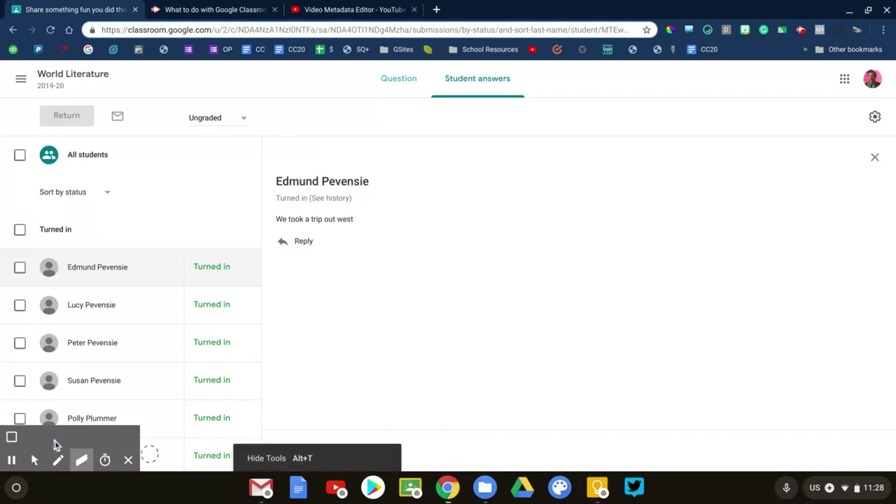
left_click(34, 460)
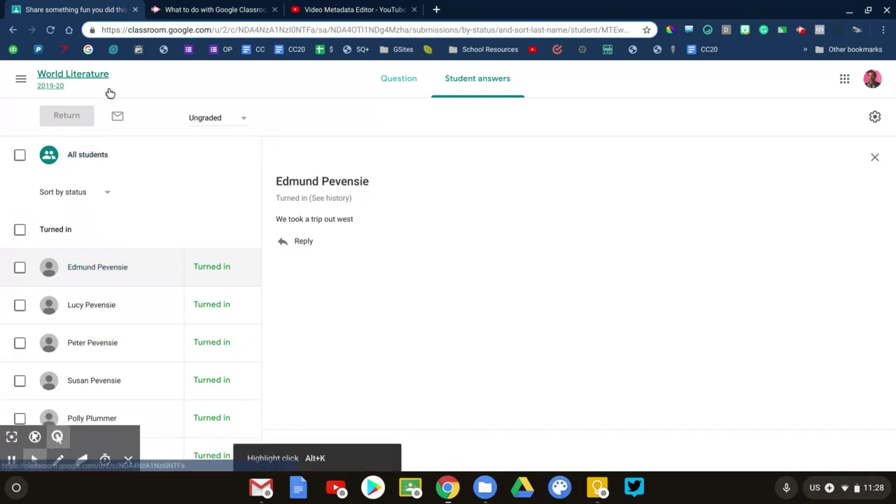
Step: Return to the class's Classwork page and view the class comments on the summer question, closing them again
left_click(398, 78)
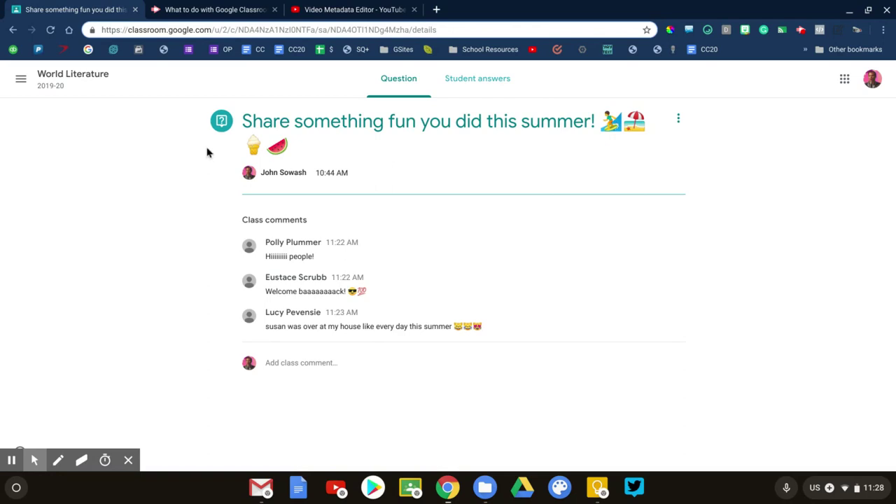
left_click(95, 77)
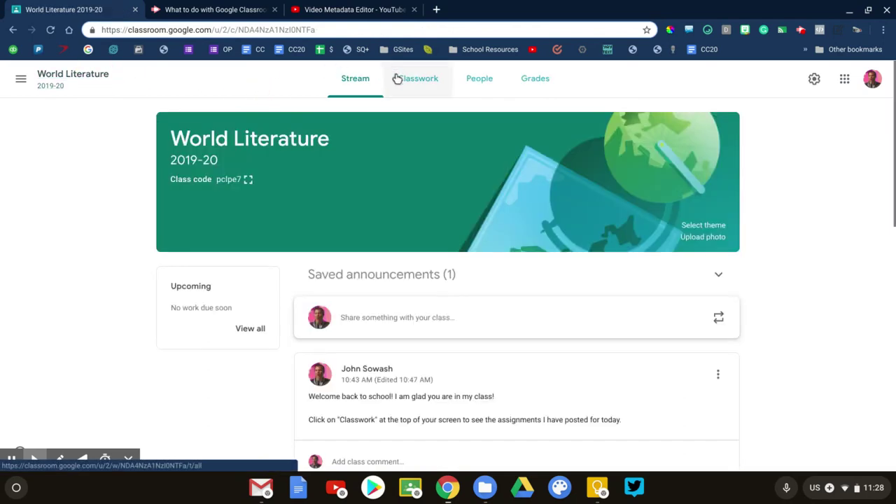
left_click(397, 78)
scroll(314, 245, "down", 1)
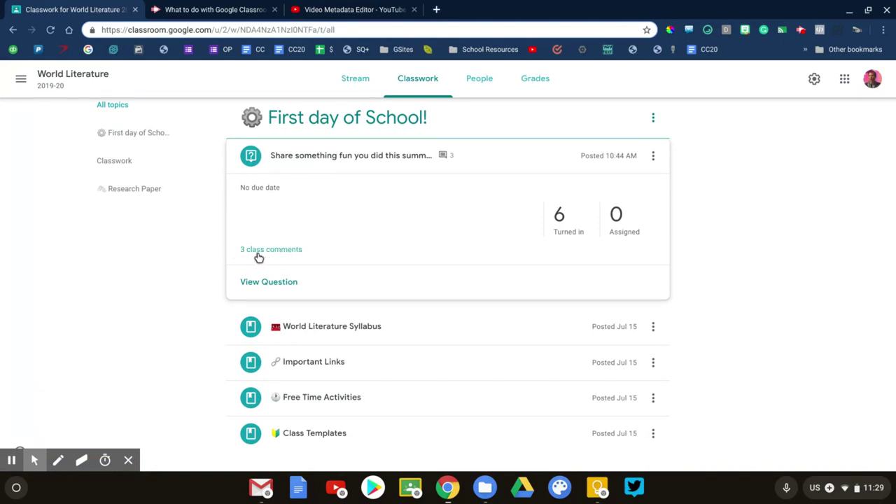
left_click(258, 253)
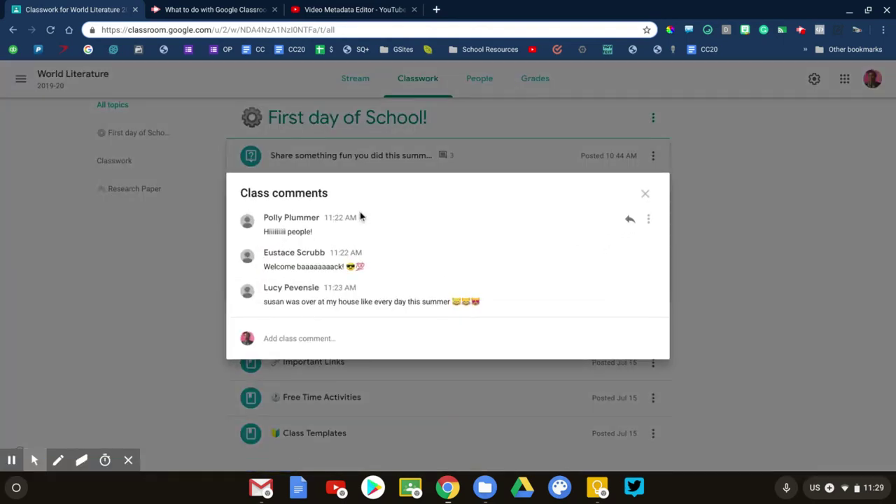
left_click(645, 194)
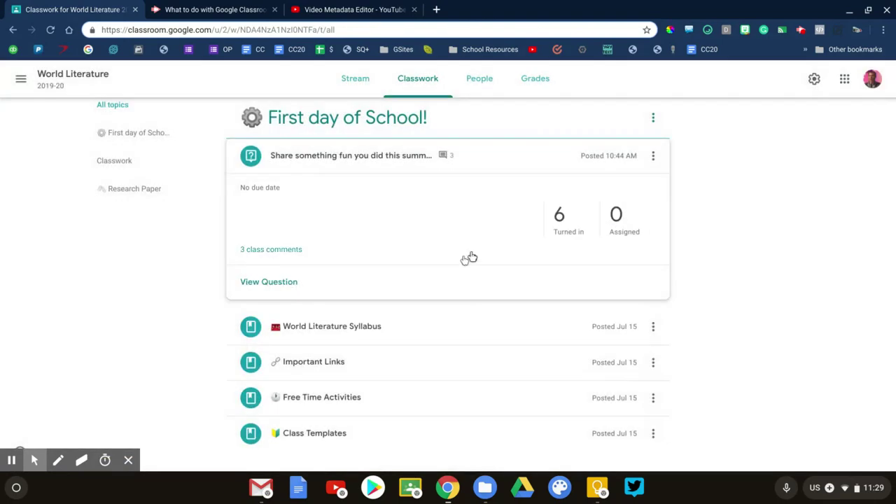
Step: View the summer question's own page and bracket its class comments with the green Pen, wiping the drawing clear
left_click(264, 283)
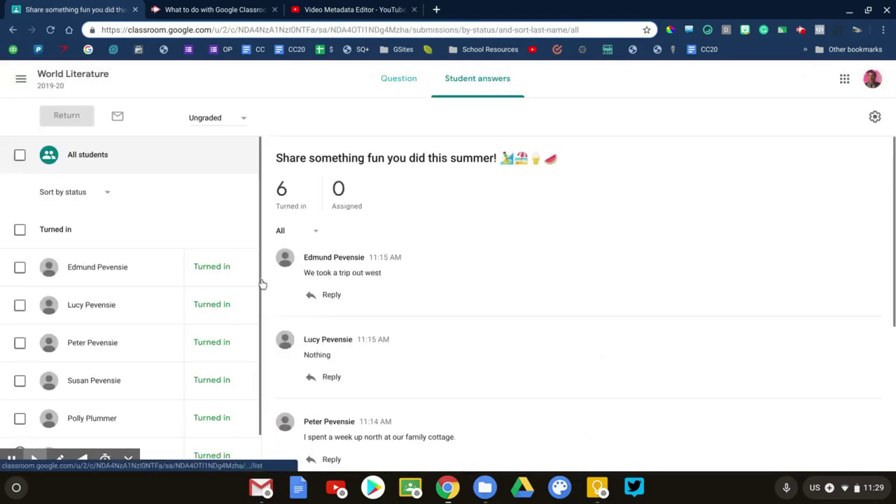
left_click(399, 81)
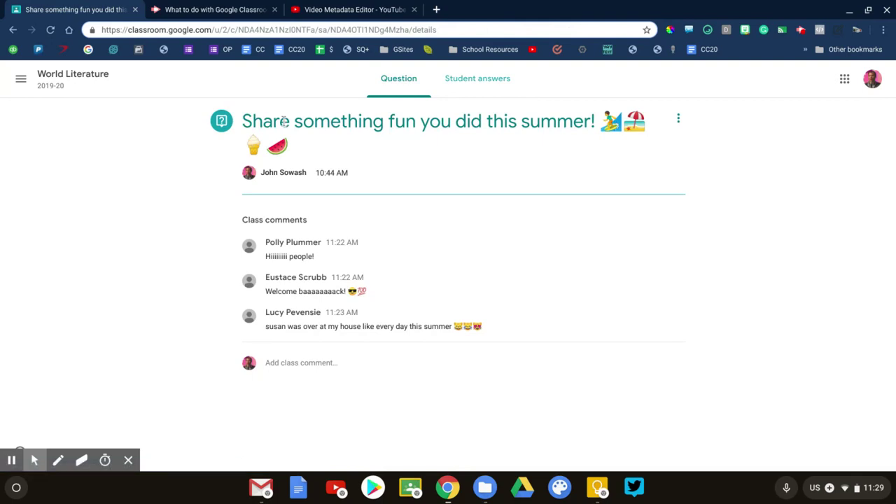
left_click(59, 460)
mouse_move(235, 214)
left_mouse_down()
mouse_move(181, 267)
mouse_move(239, 361)
left_mouse_up()
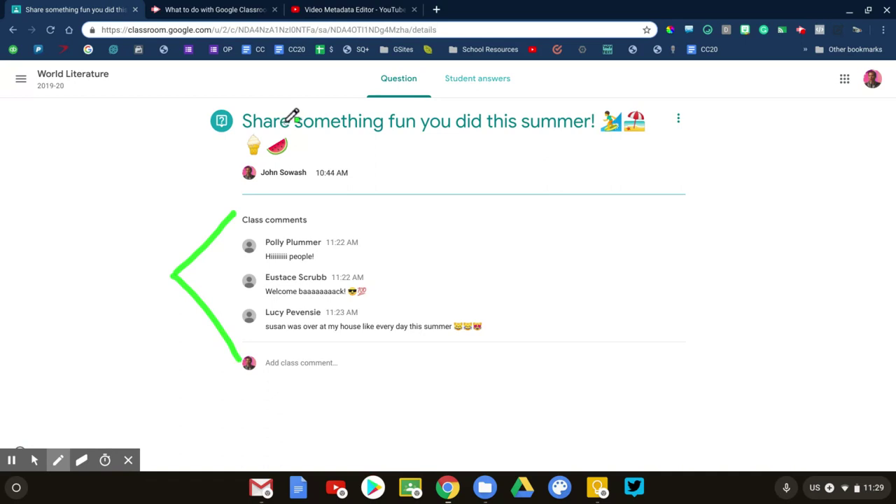
left_click(79, 463)
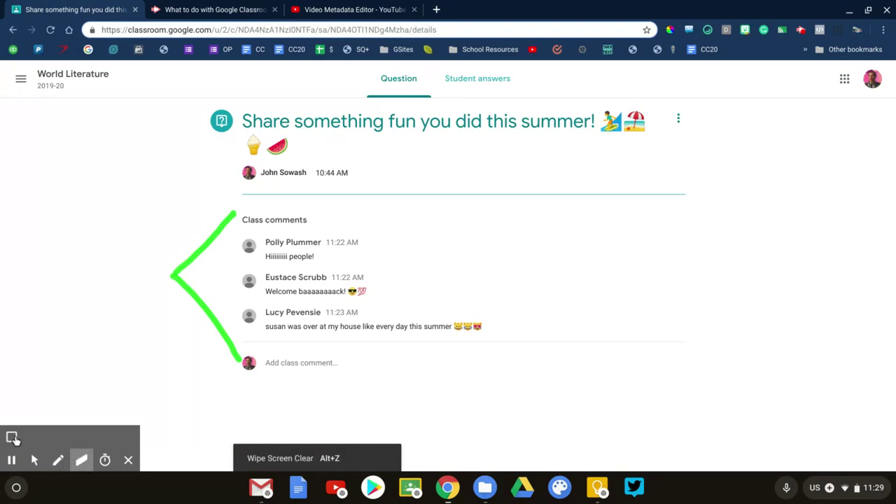
left_click(12, 437)
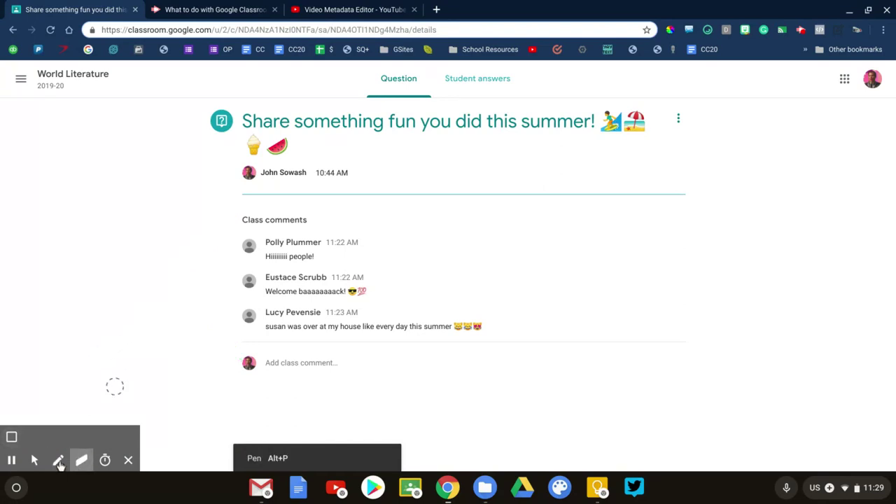
left_click(37, 460)
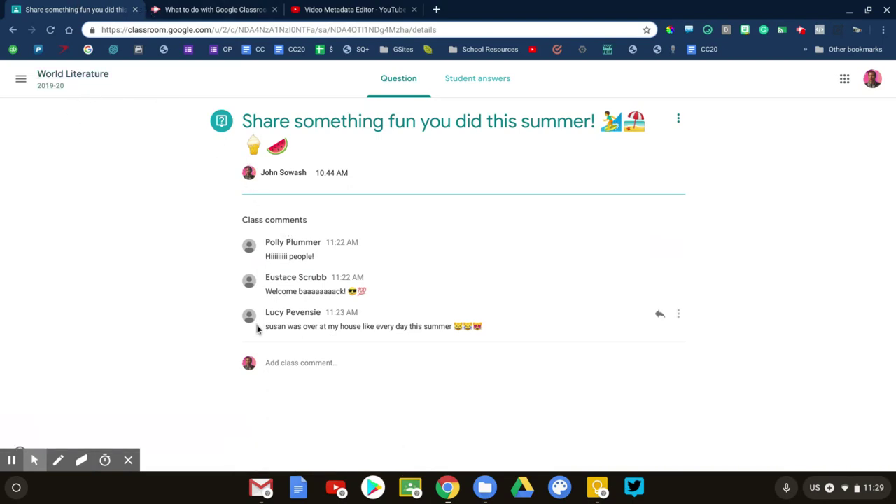
Step: Review the Stream posting and commenting options in the World Literature class settings and close the settings without changes
left_click(100, 79)
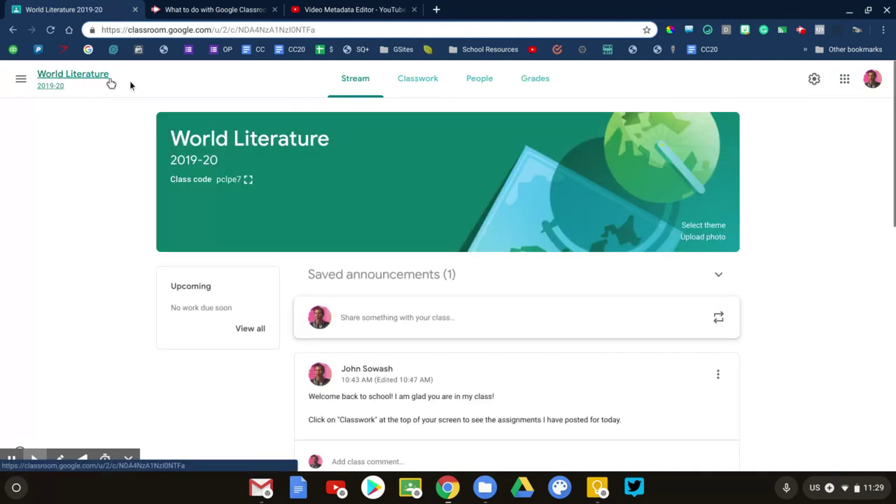
left_click(814, 81)
scroll(343, 308, "down", 5)
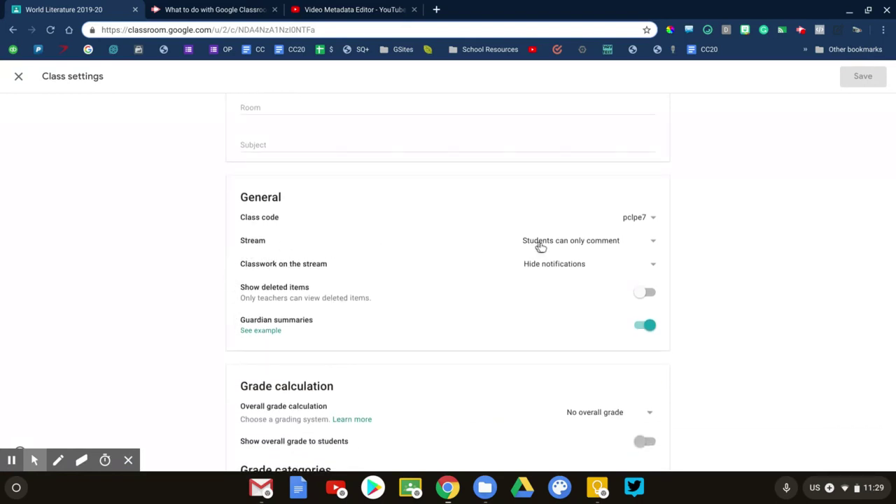
left_click(593, 247)
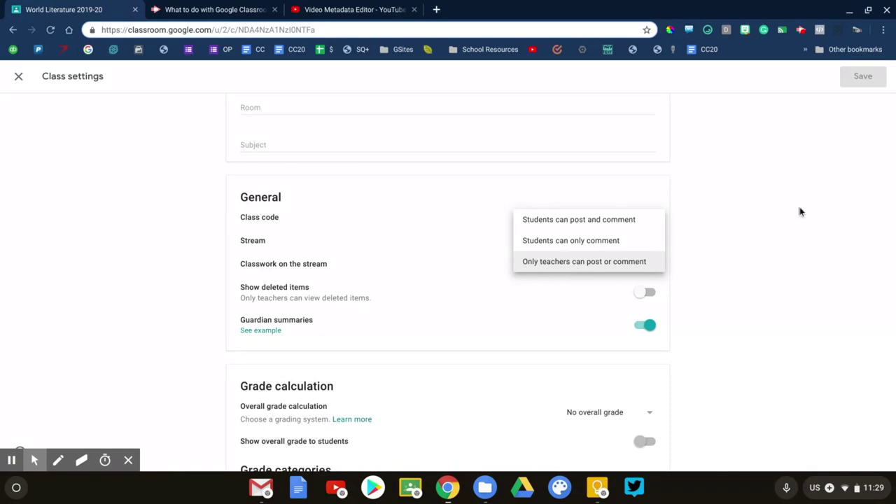
left_click(764, 208)
scroll(764, 210, "up", 3)
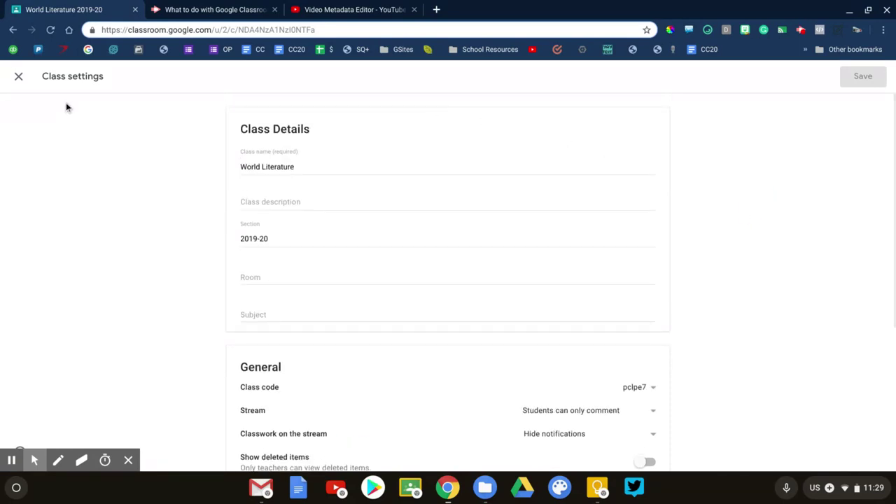
left_click(19, 76)
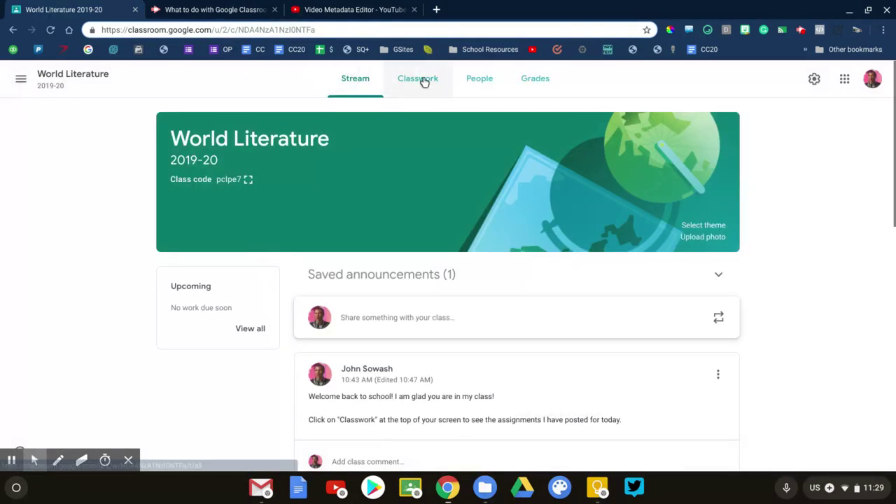
Step: Go to the World Literature Classwork page and view the summer question's class comments, closing them again
left_click(420, 81)
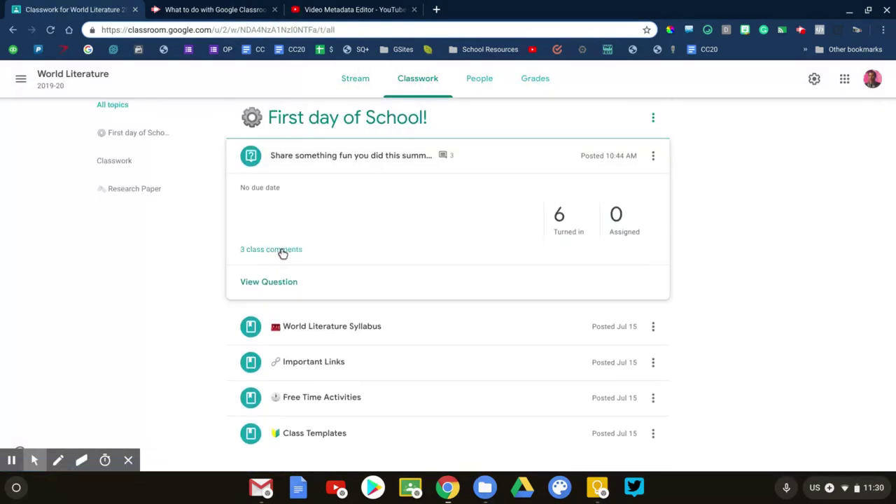
left_click(282, 253)
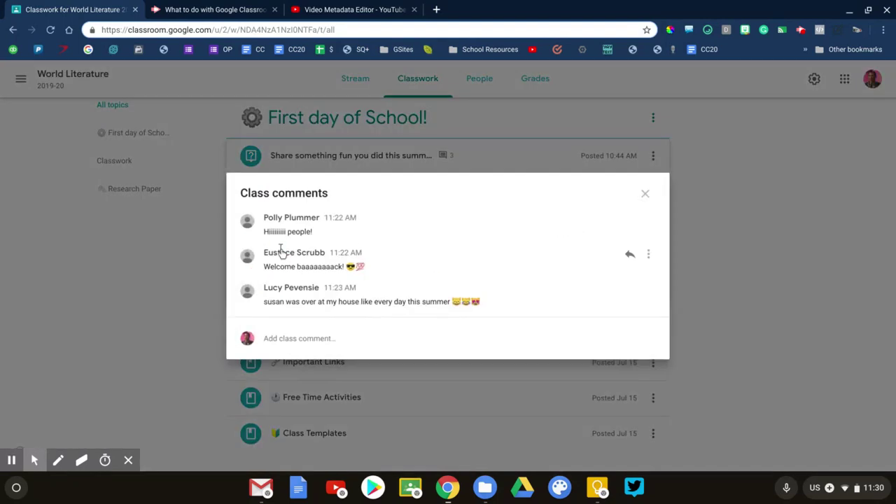
left_click(182, 304)
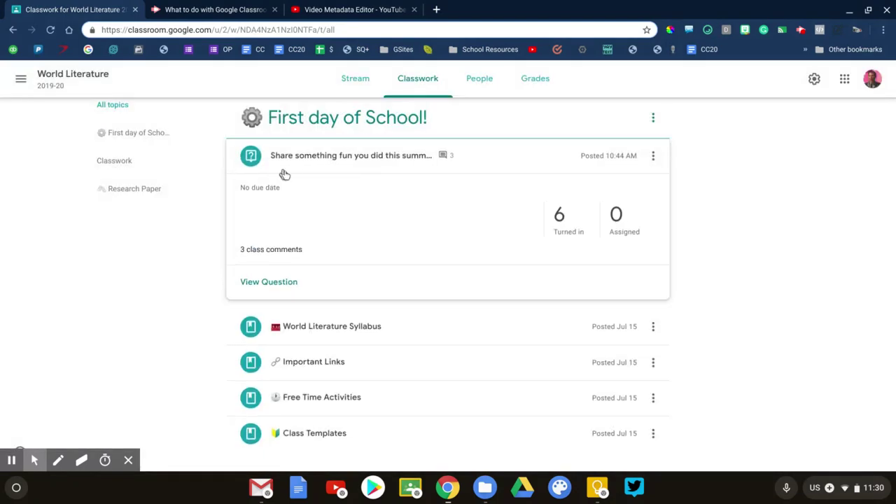
Step: Open the summer question from the Classwork list and show its question details instead of the student answers
left_click(300, 163)
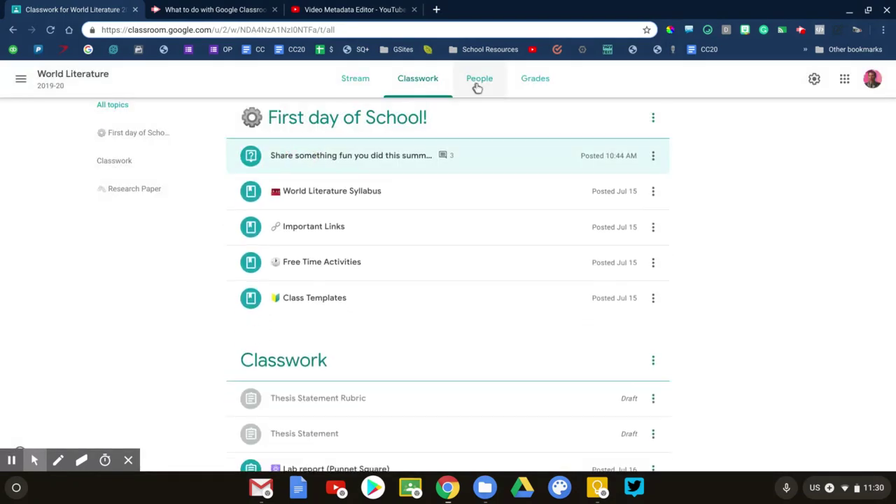
left_click(331, 154)
left_click(271, 281)
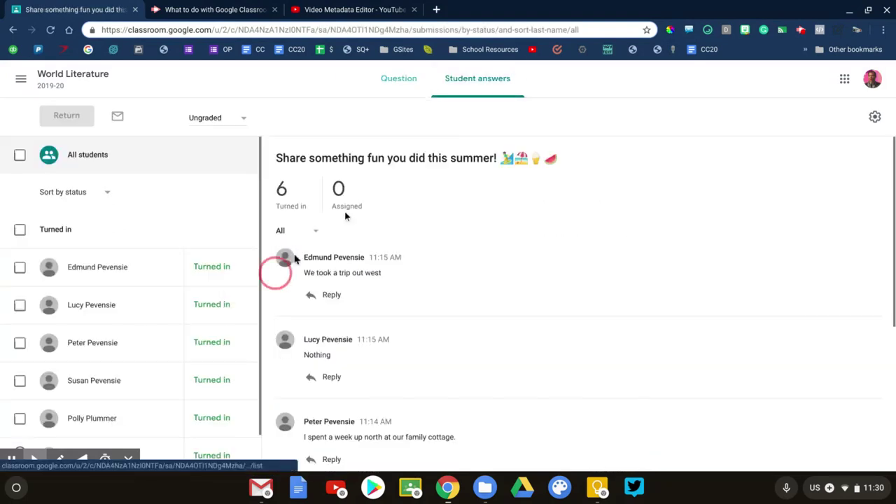
left_click(407, 77)
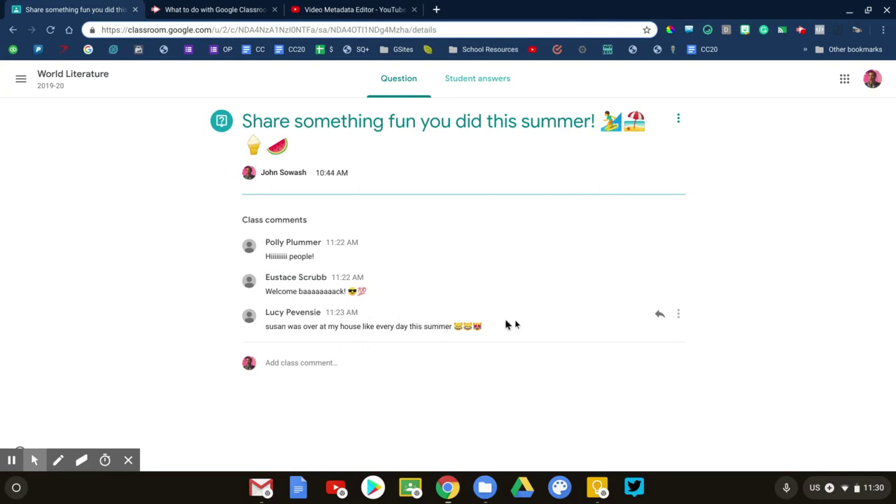
Step: Mute the student who wrote the last class comment on the summer question, without deleting the comment
left_click(680, 316)
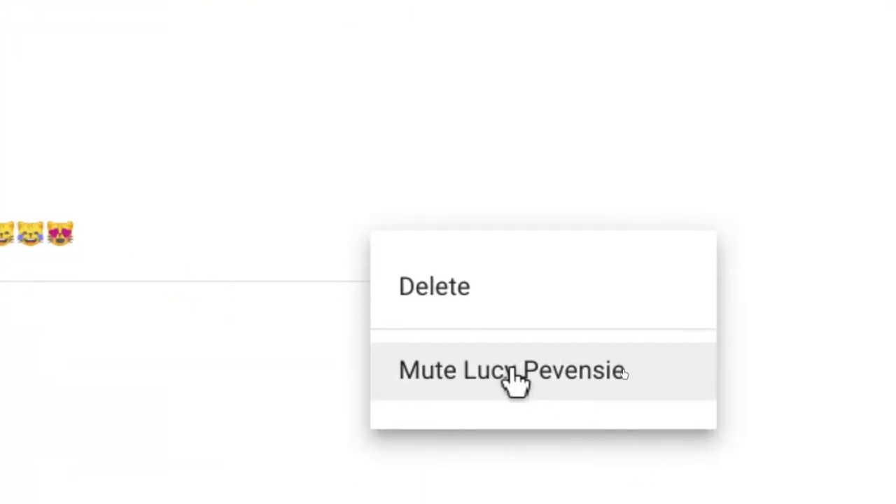
left_click(509, 371)
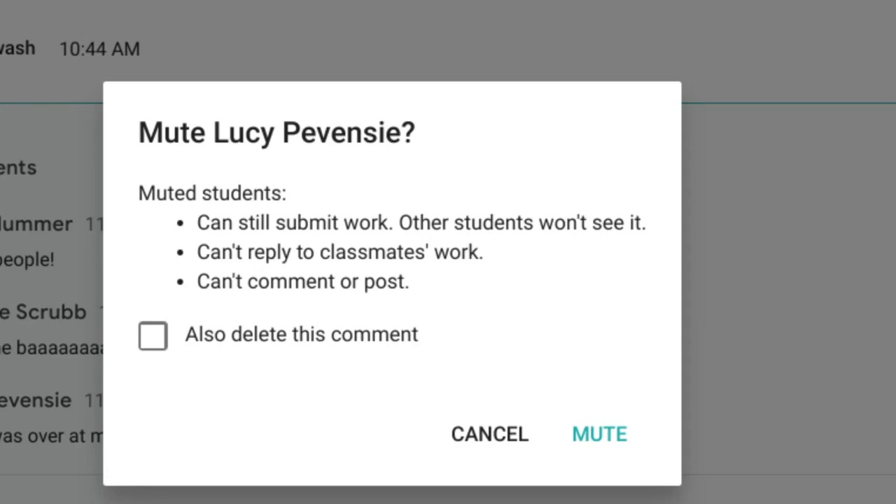
left_click(600, 437)
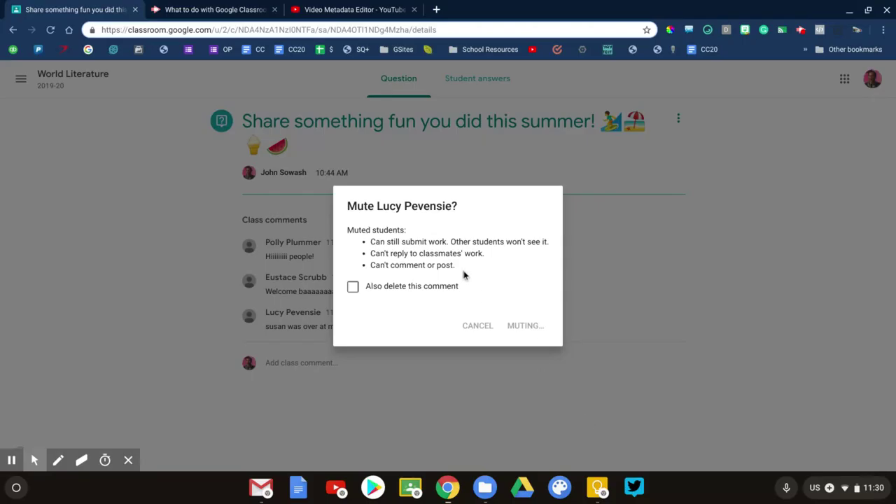